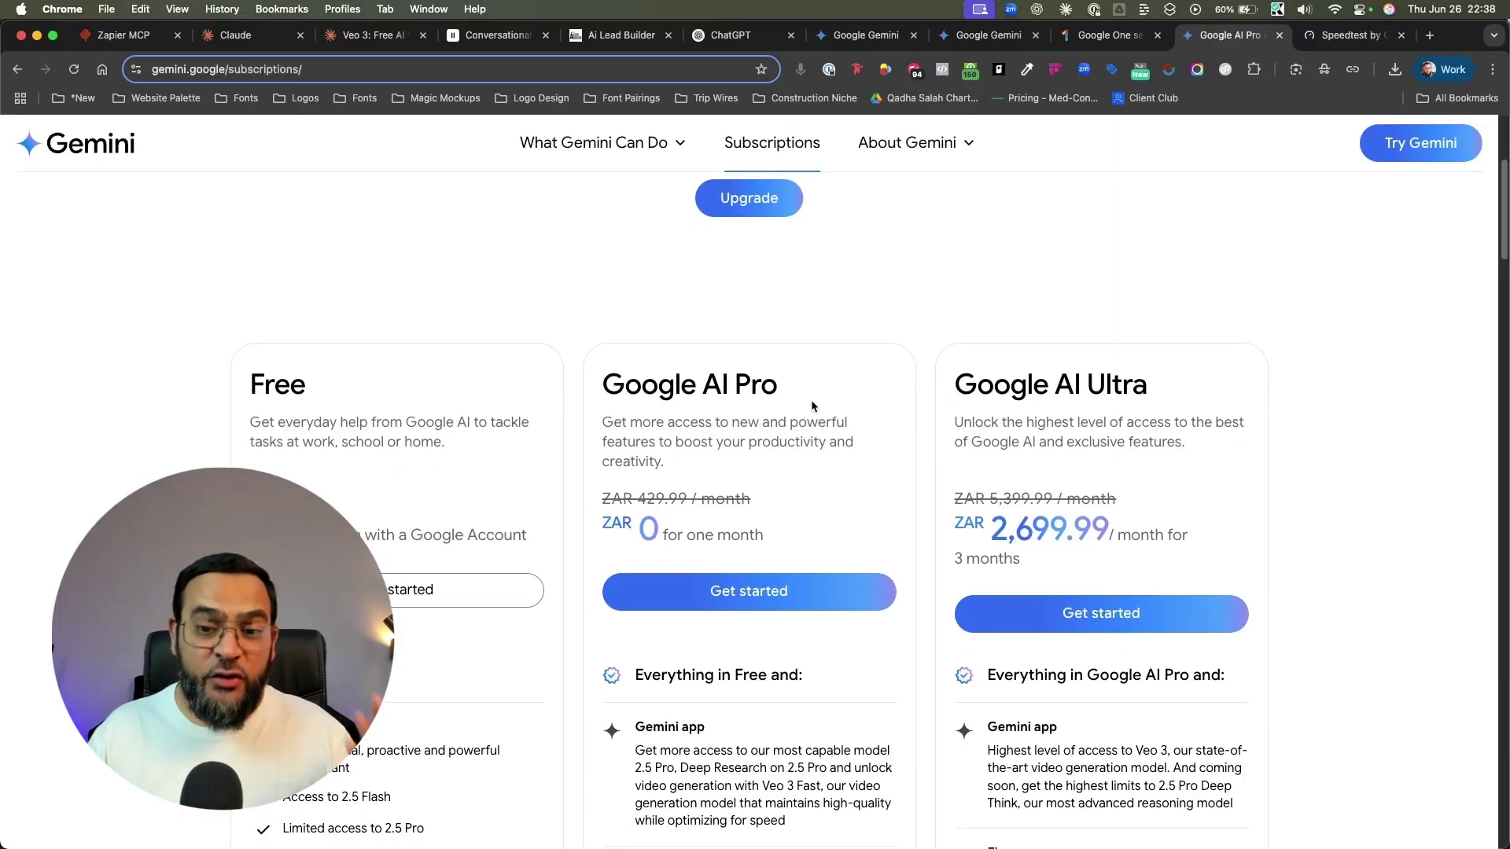
scroll(825, 412, down, 1)
scroll(840, 412, down, 1)
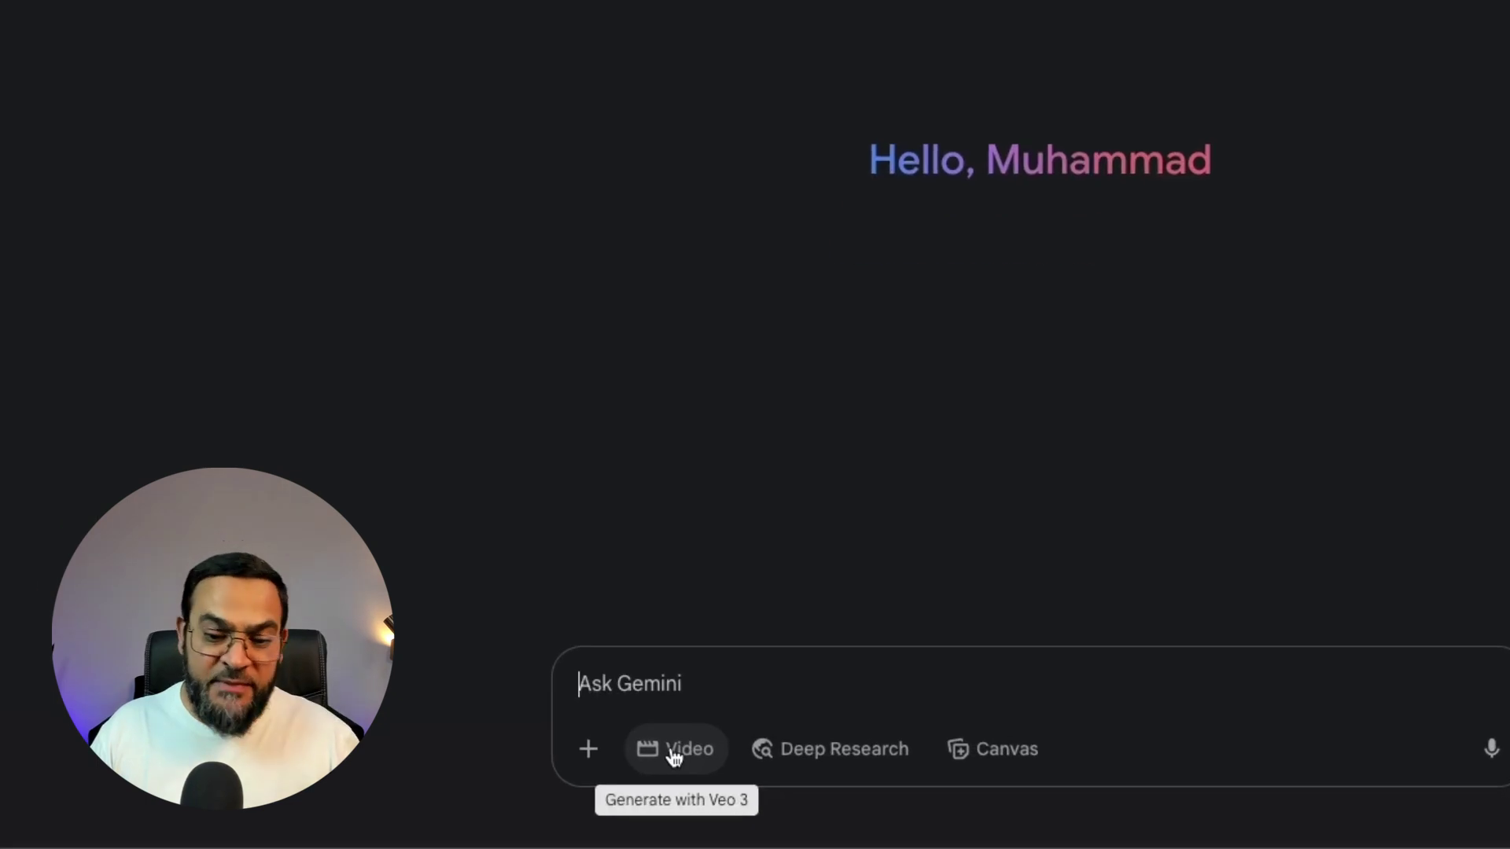
- Enable Veo 3 video generation with Gemini's Video chip
click(636, 790)
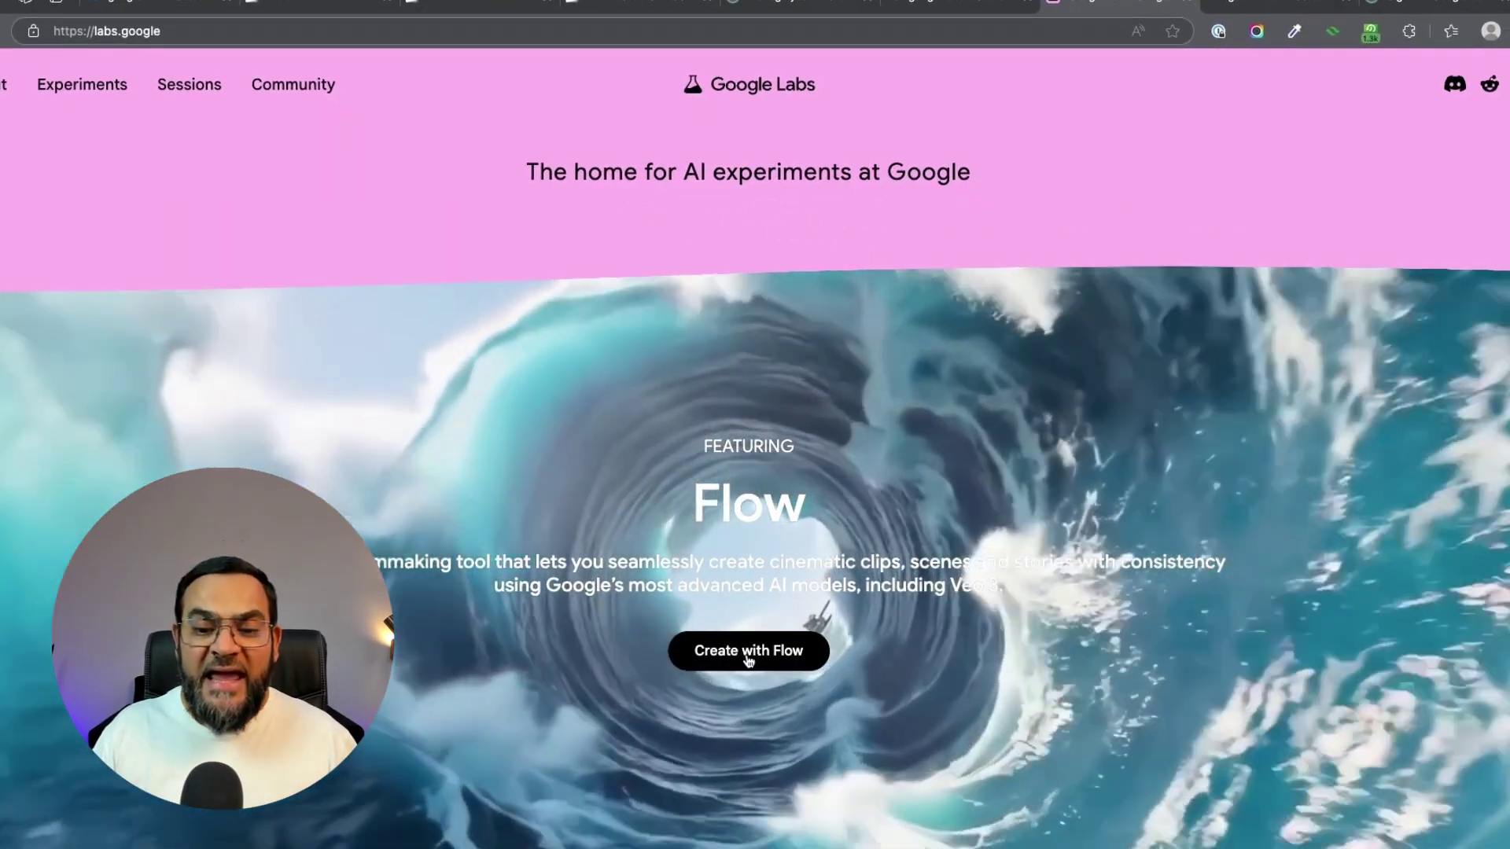
- Create a new Flow project using Veo 3 - Quality, and select the AI Credit table introduction
click(748, 655)
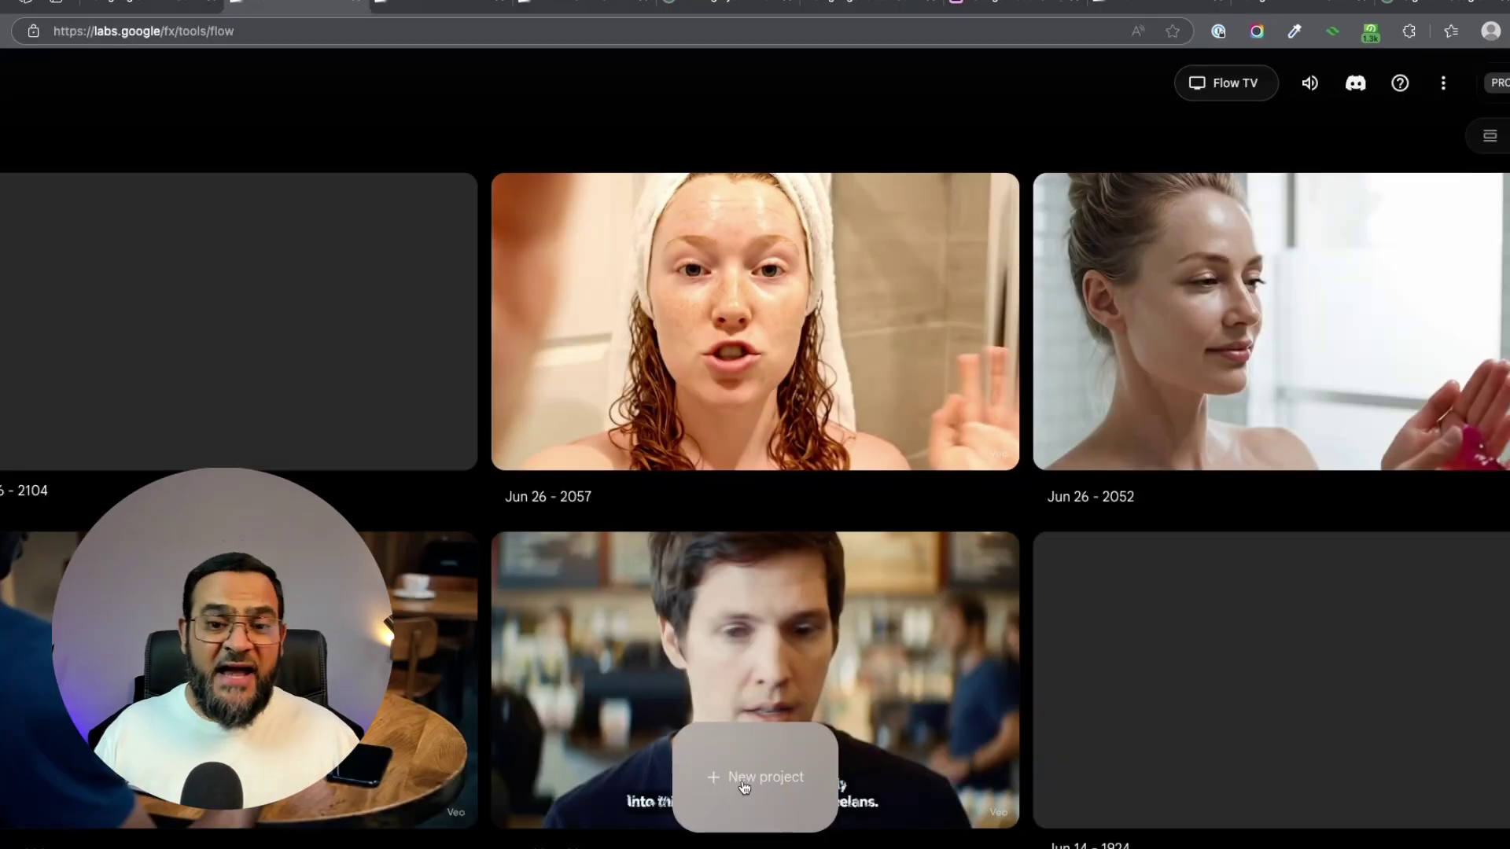
click(743, 781)
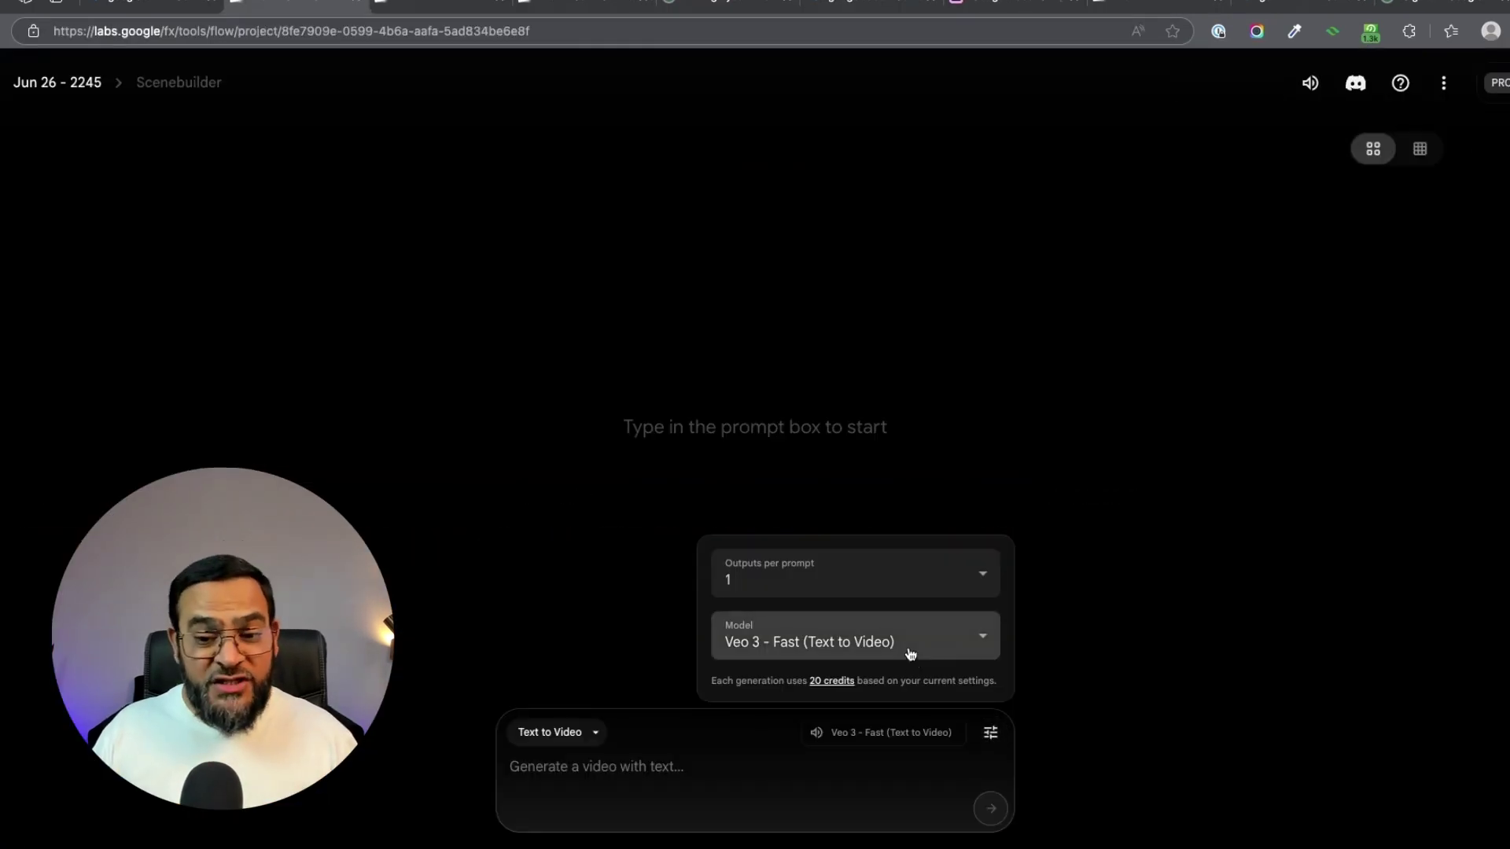
click(910, 655)
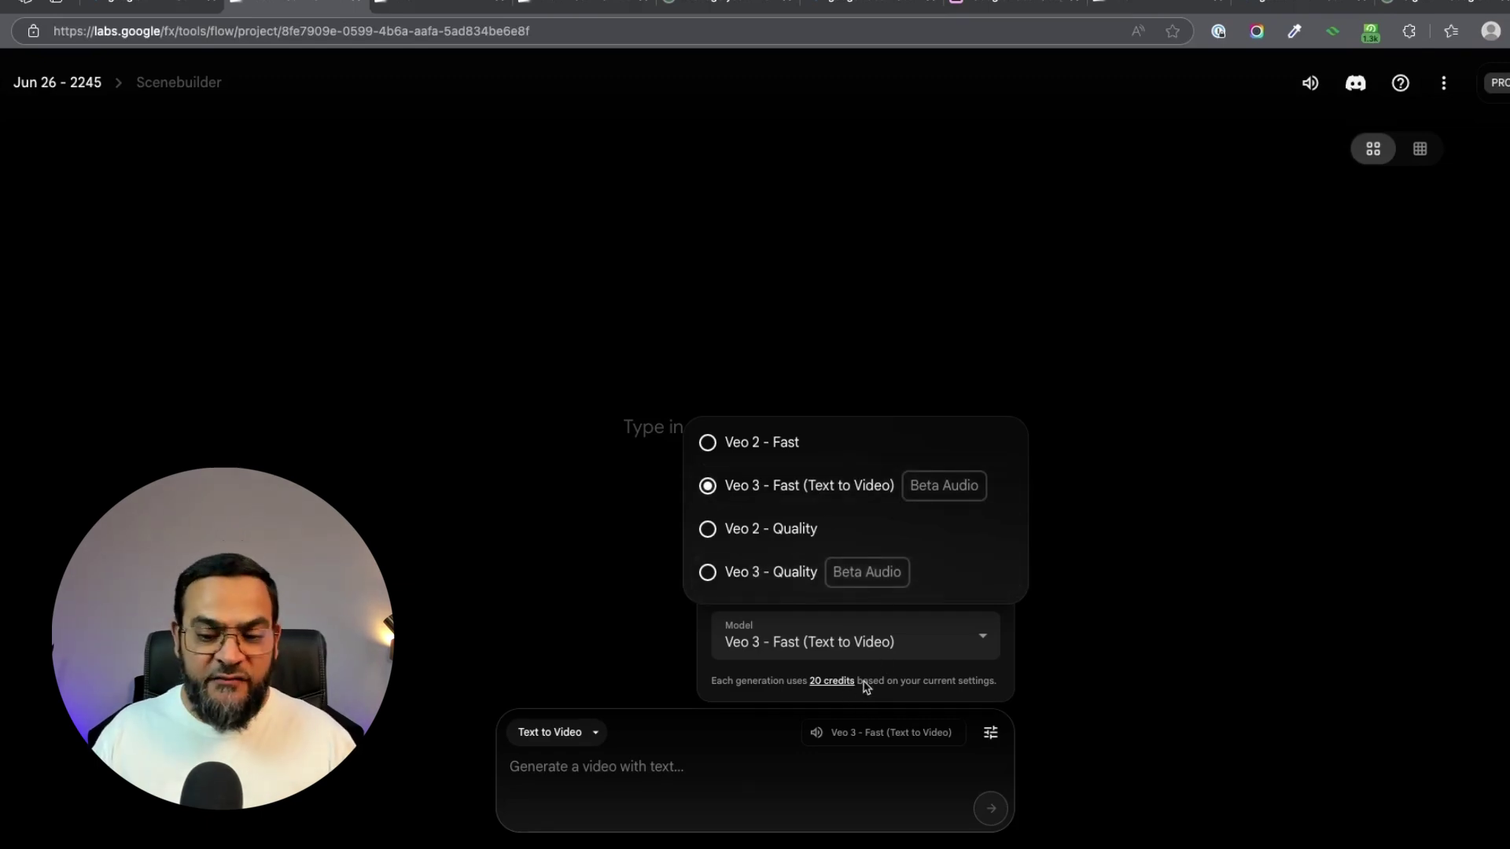
click(810, 574)
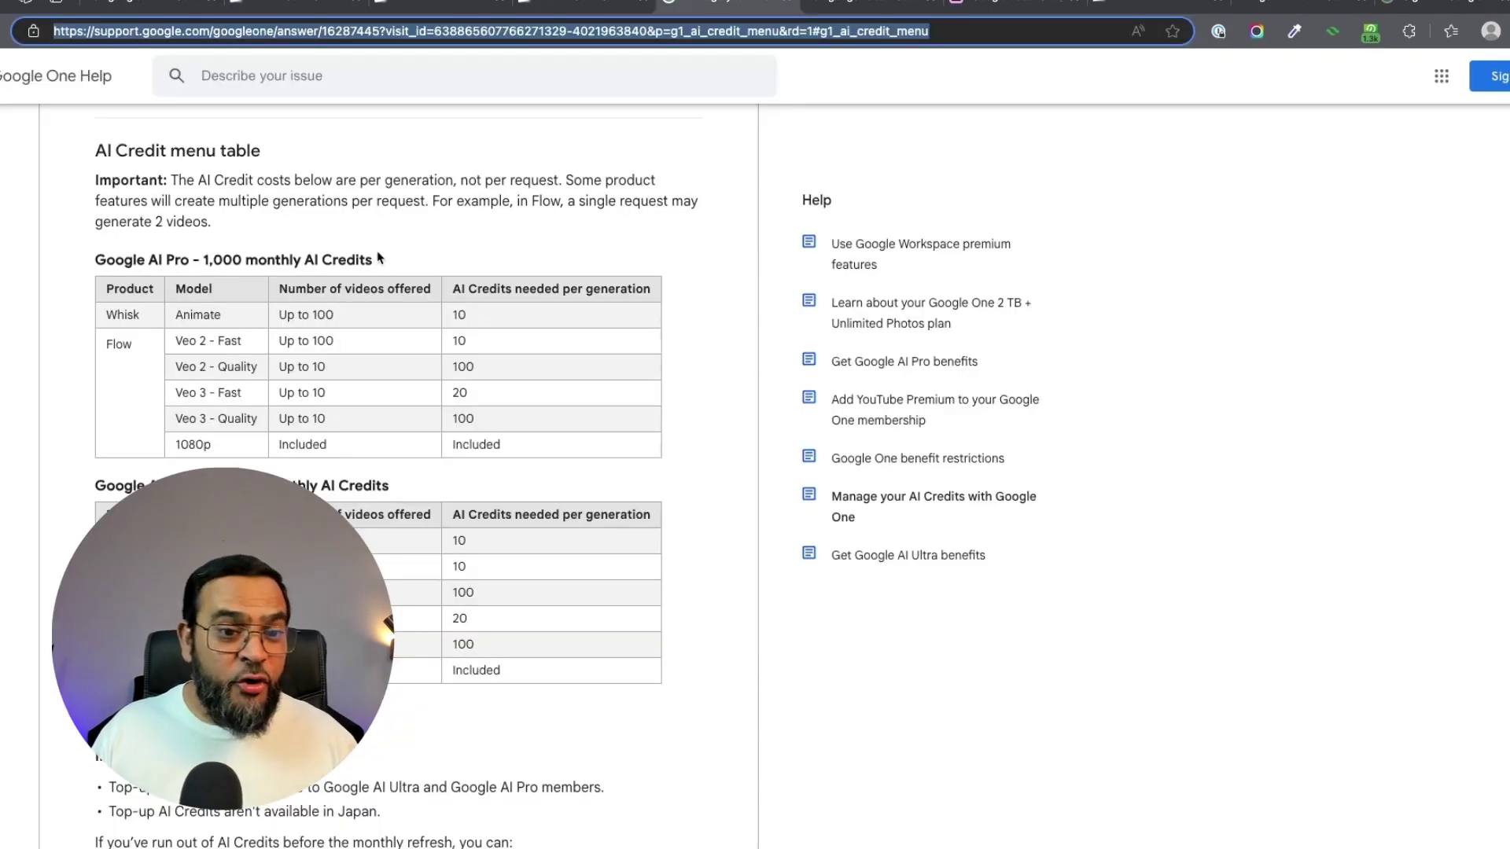
drag(375, 259, 94, 143)
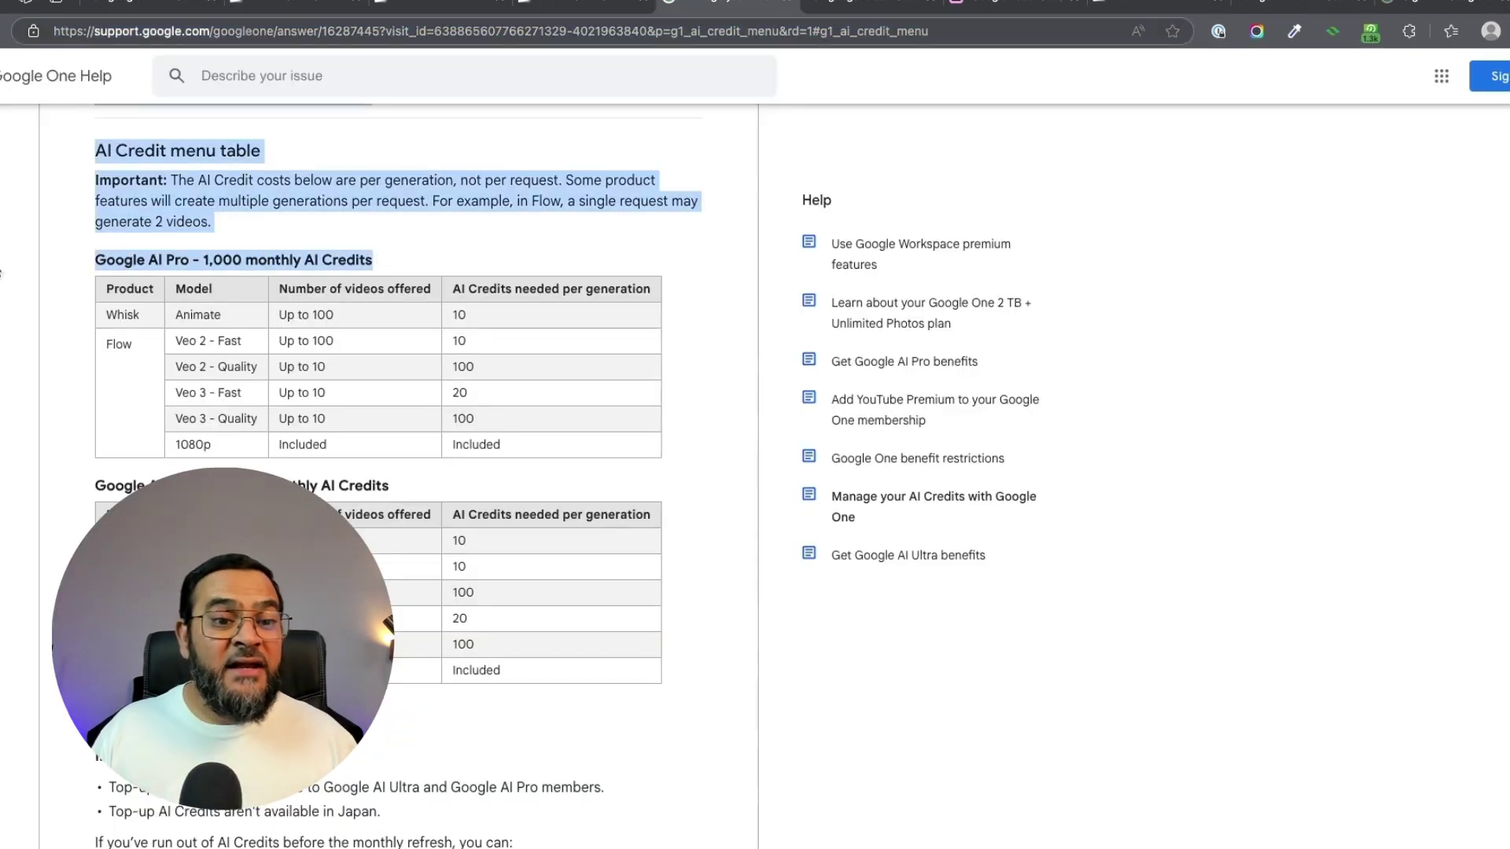
click(432, 261)
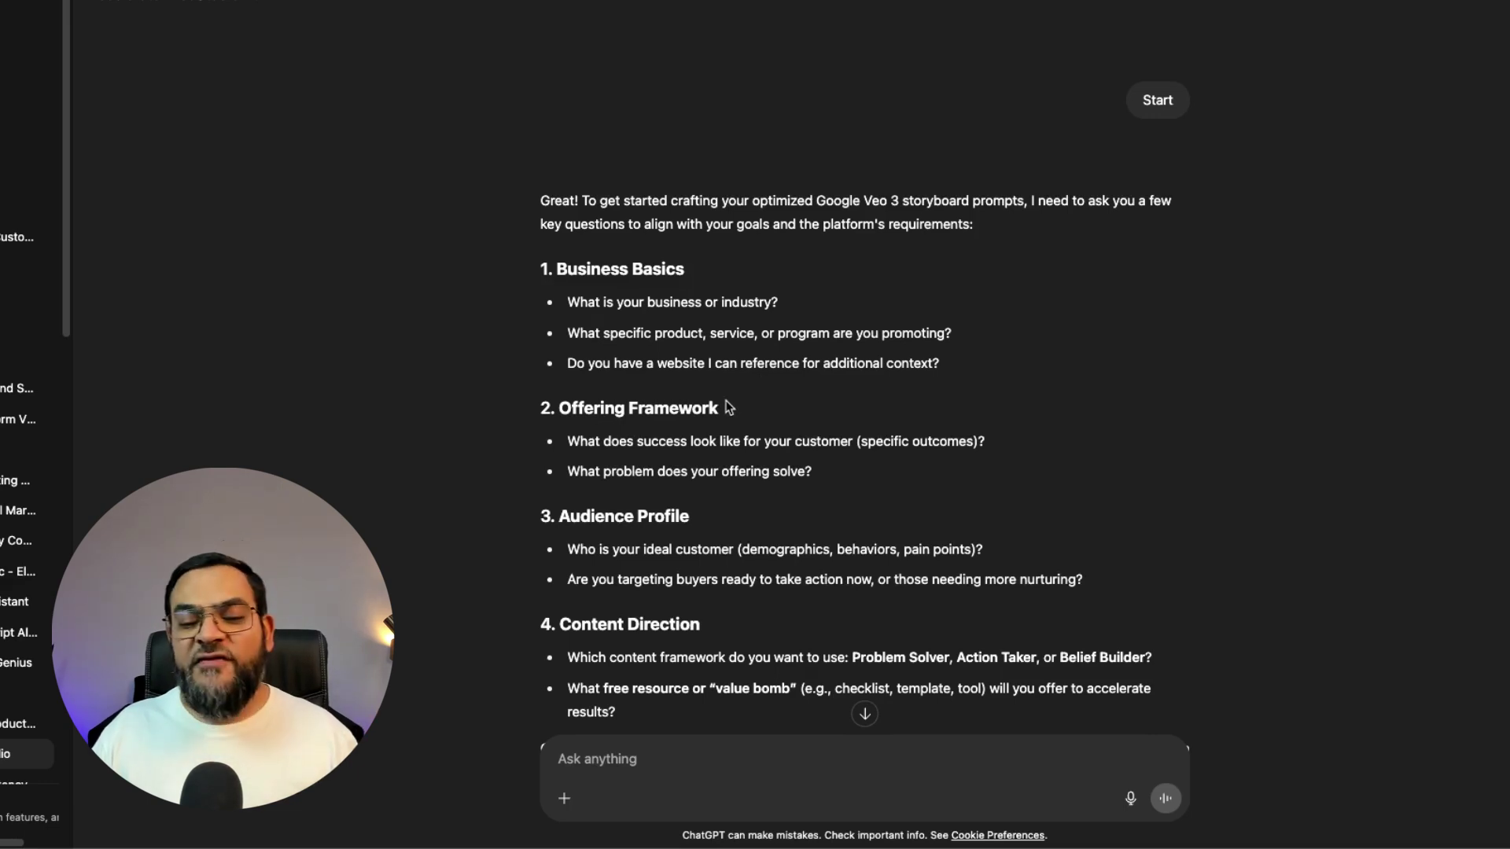
scroll(718, 473, down, 2)
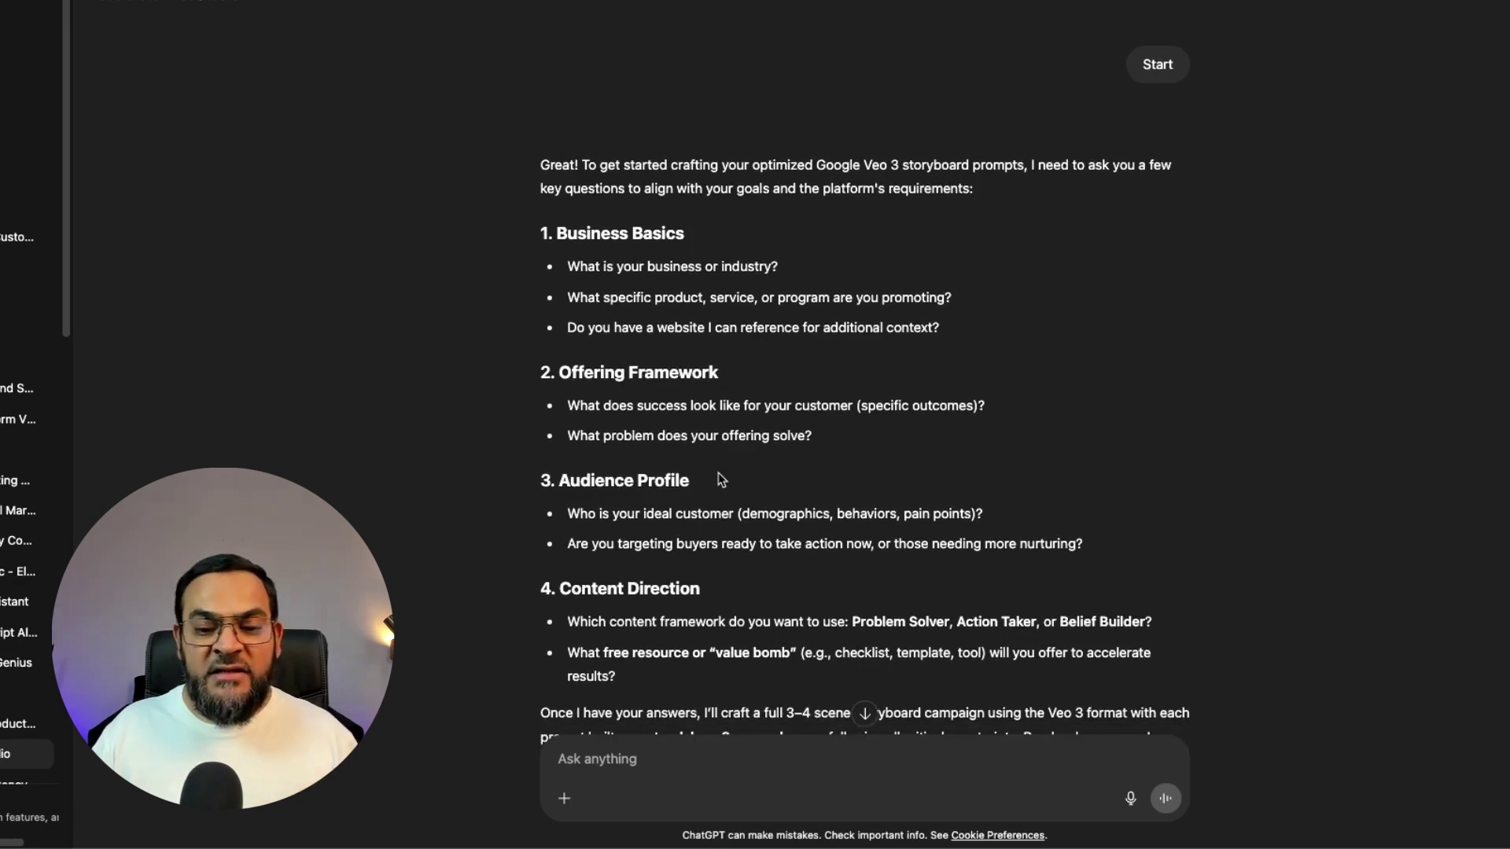
scroll(664, 472, down, 10)
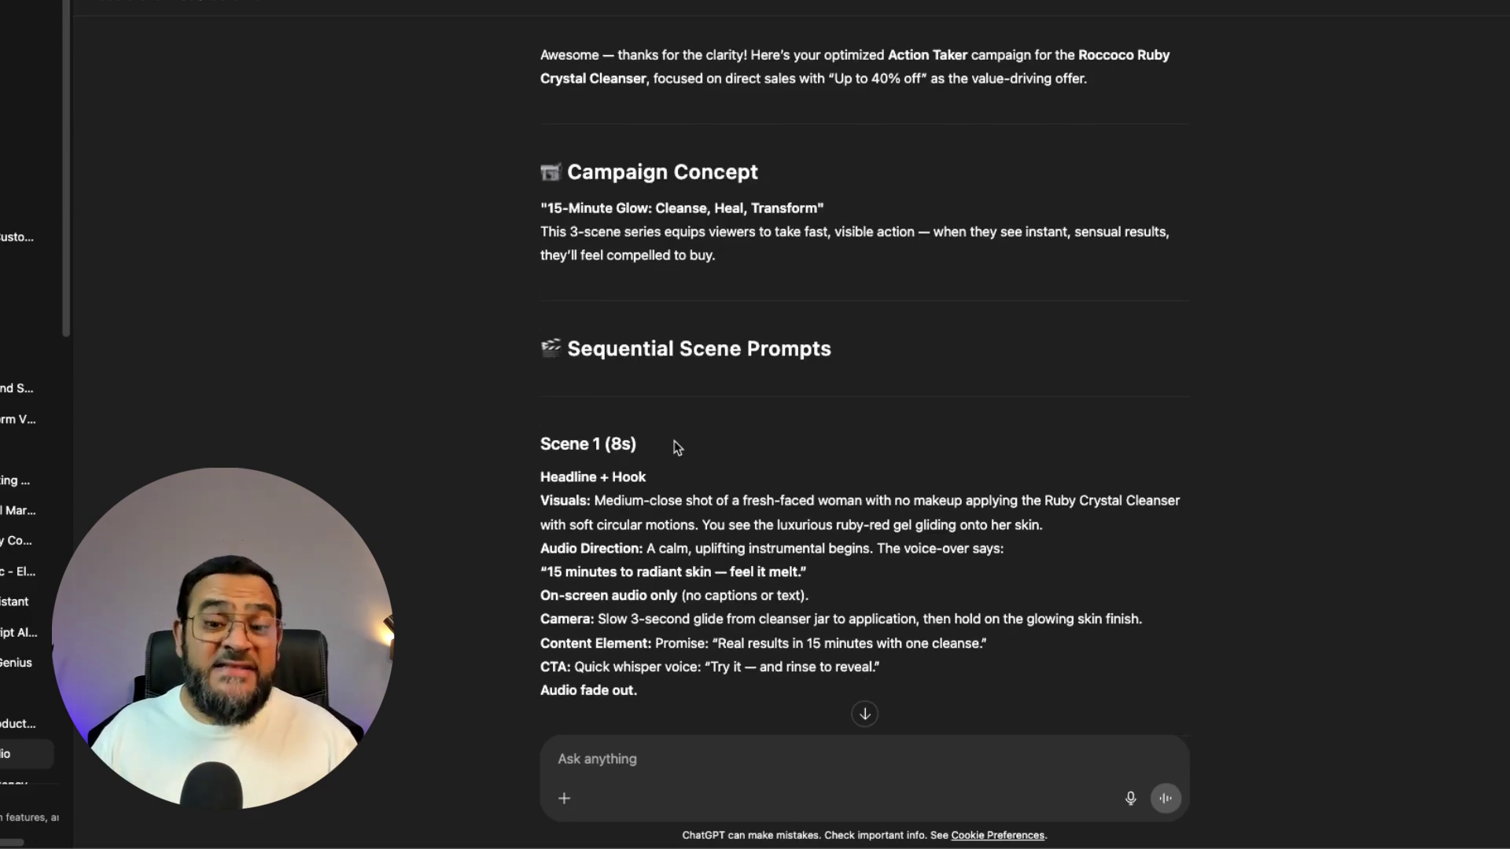
scroll(665, 471, down, 3)
scroll(676, 446, down, 5)
scroll(676, 446, down, 2)
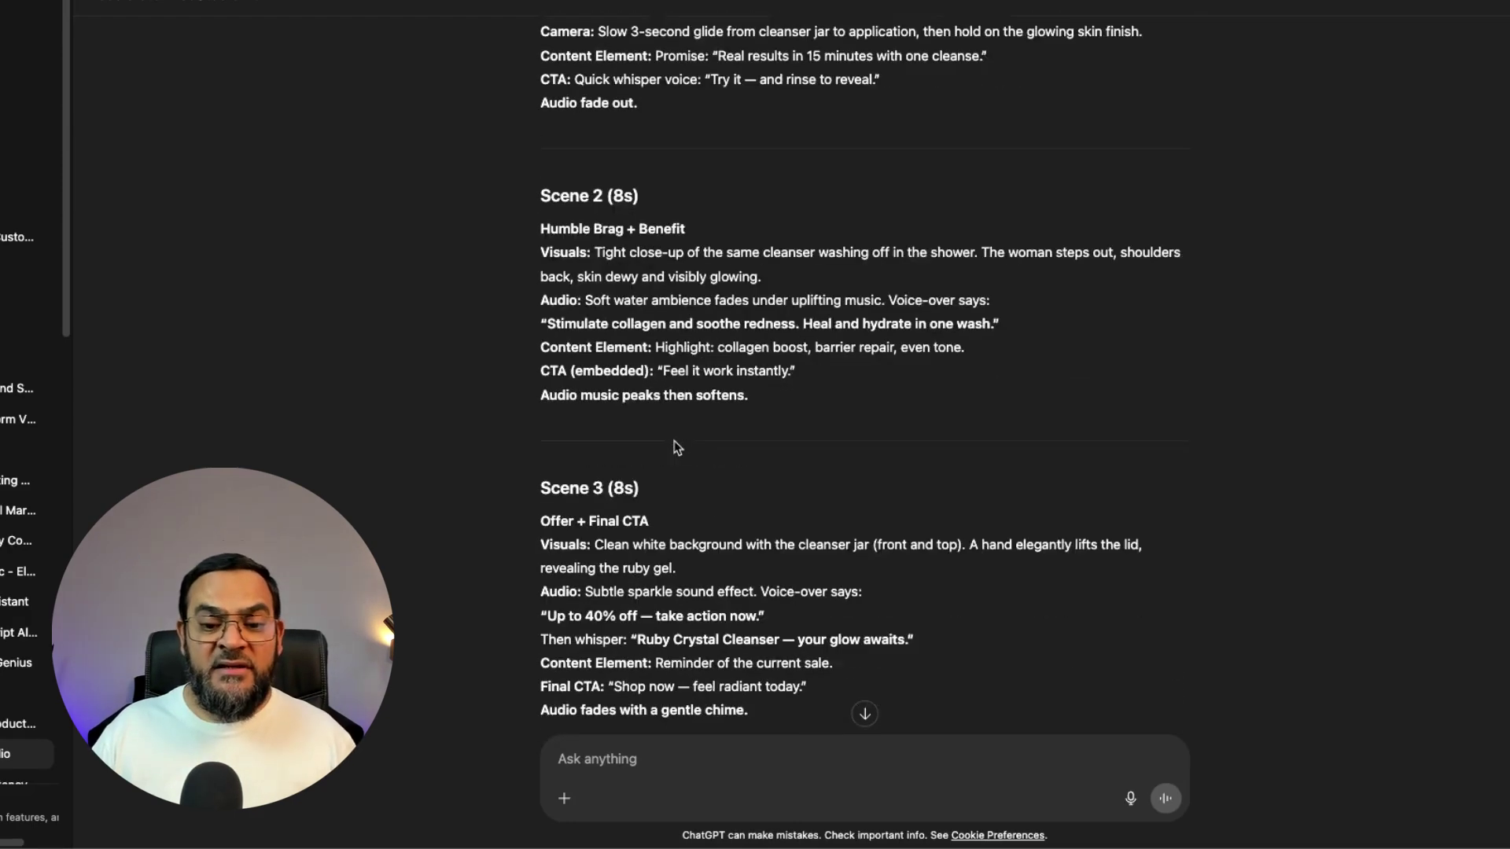
scroll(676, 447, down, 4)
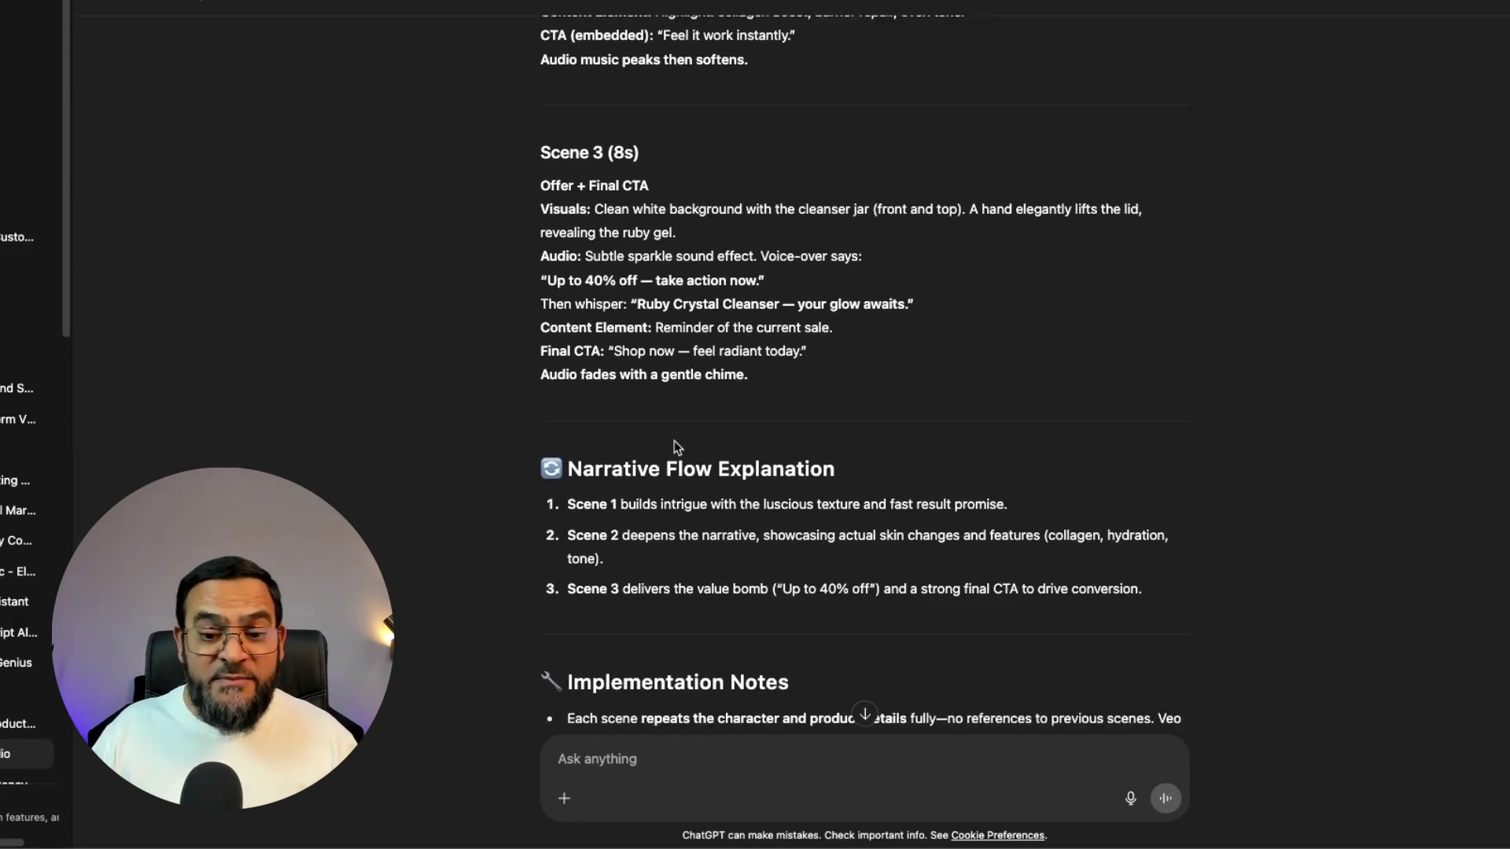
scroll(674, 446, down, 2)
scroll(667, 425, down, 2)
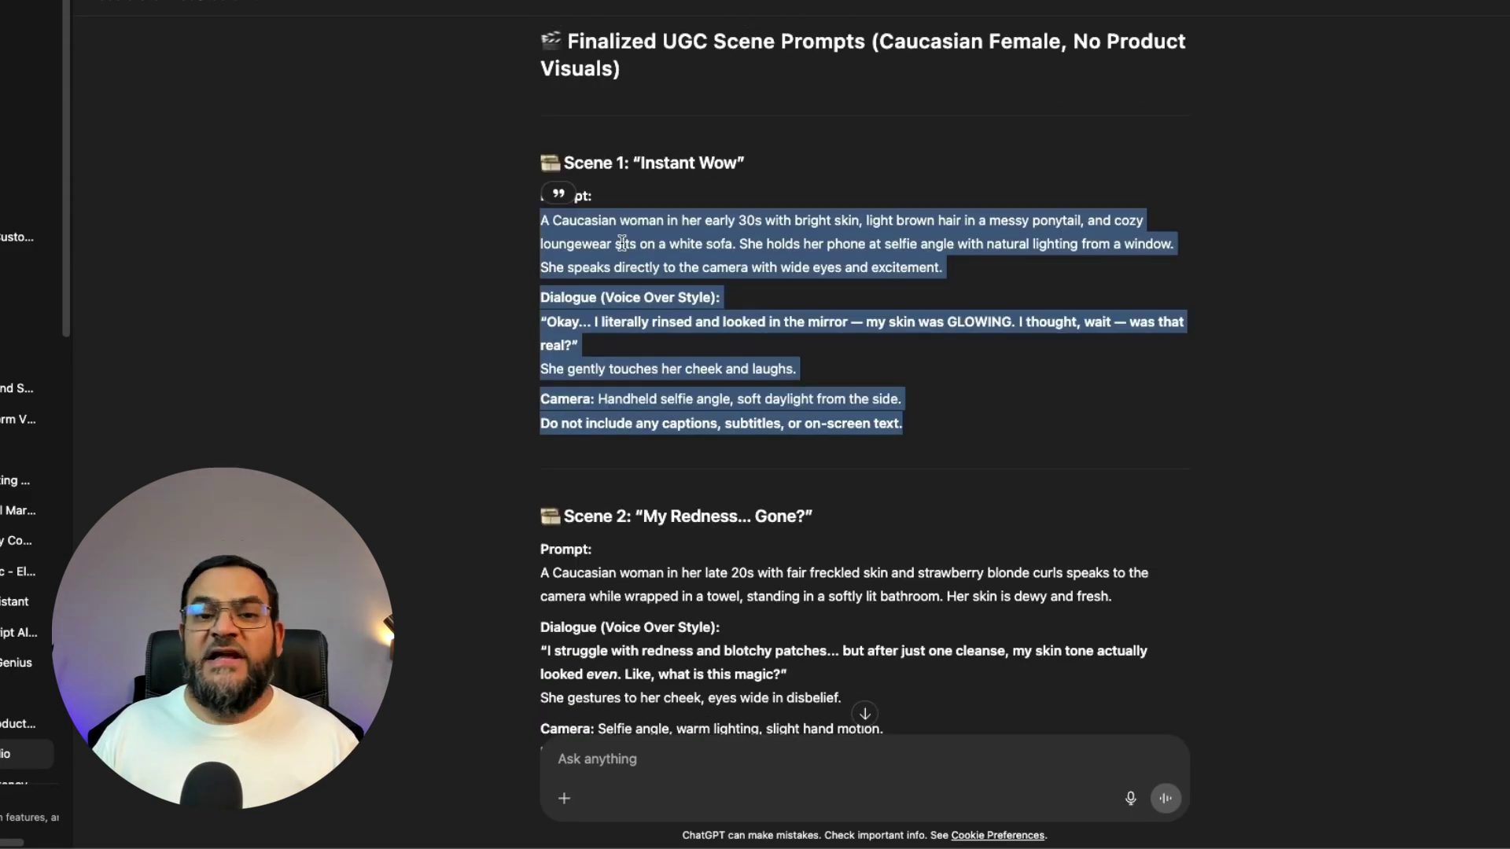
- Copy the selected Scene 1 "Instant Wow" prompt text
right_click(621, 243)
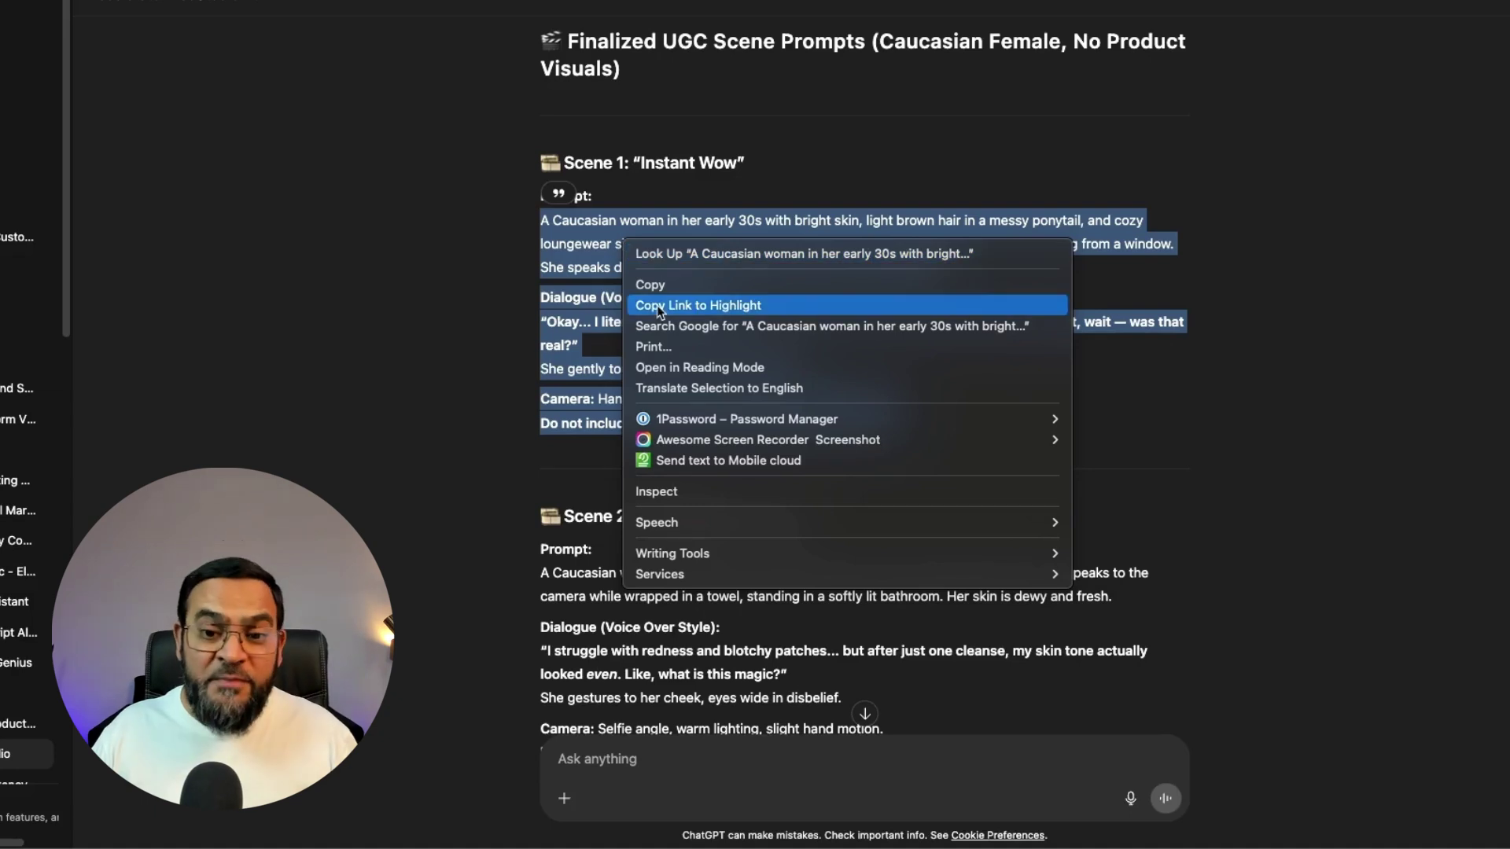
click(652, 287)
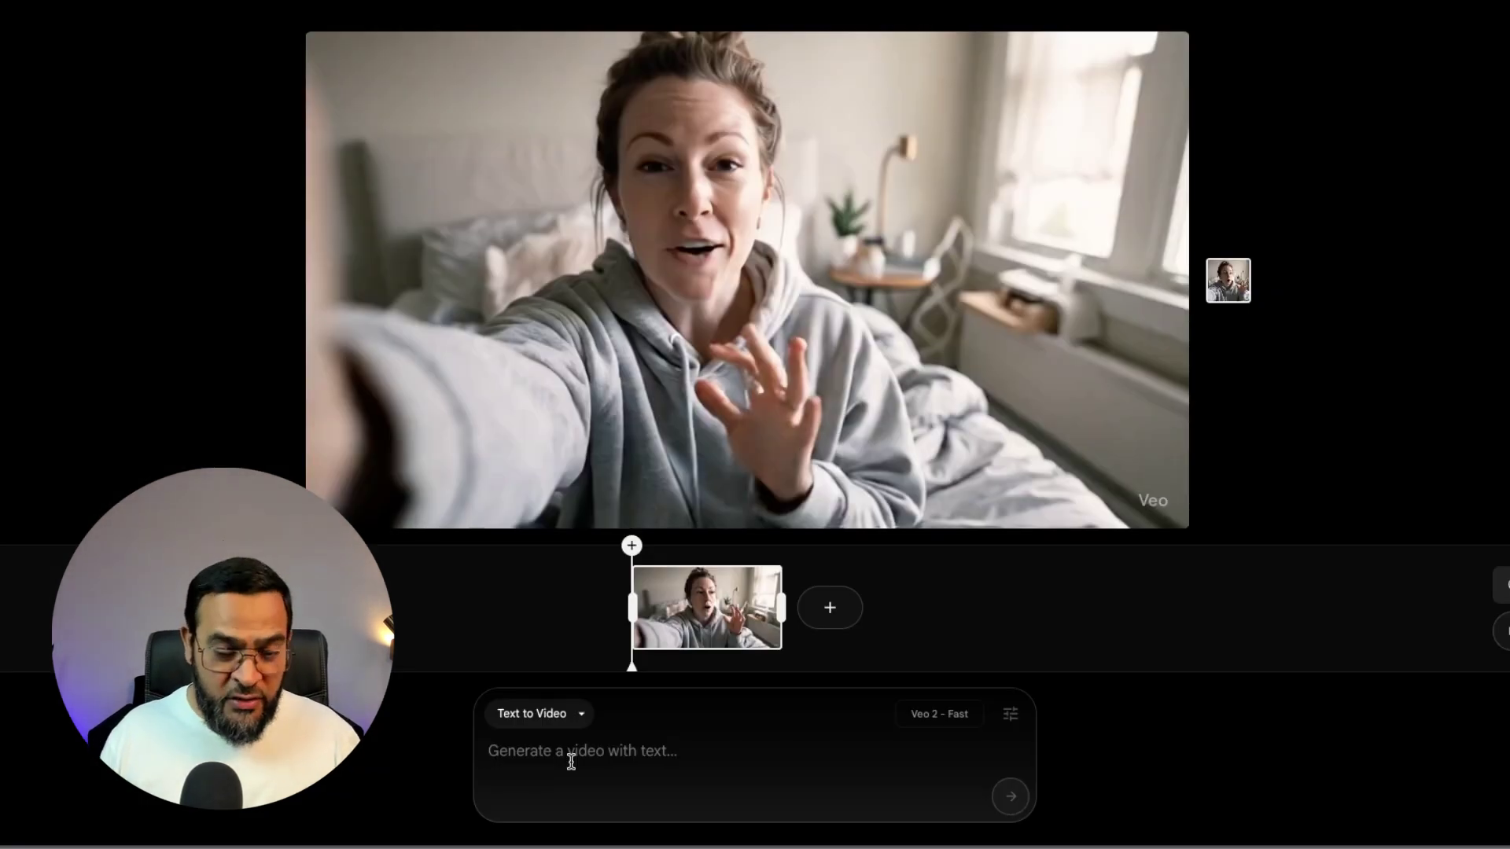
- Paste the Scene 1 prompt into Flow and submit it with Veo 3 - Fast
text(A Caucasian woman in her early 30s with bright skin, light brown hair in a messy ponytail, and cozy loungewear sits on a white sofa. She holds her phone at selfie angle with natural lighting from a window. She speaks directly to the camera with wide eyes and excitement.  Dialogue (Voice Over Style): “Okay… I literally rinsed and looked in the mirror — my skin was GLOWING. I thought, wait — was that real?” She gently touches her cheek and laughs.  Camera: Handheld selfie angle, soft daylight from the side. Do not include any captions, subtitles, or on-screen text.)
click(1009, 473)
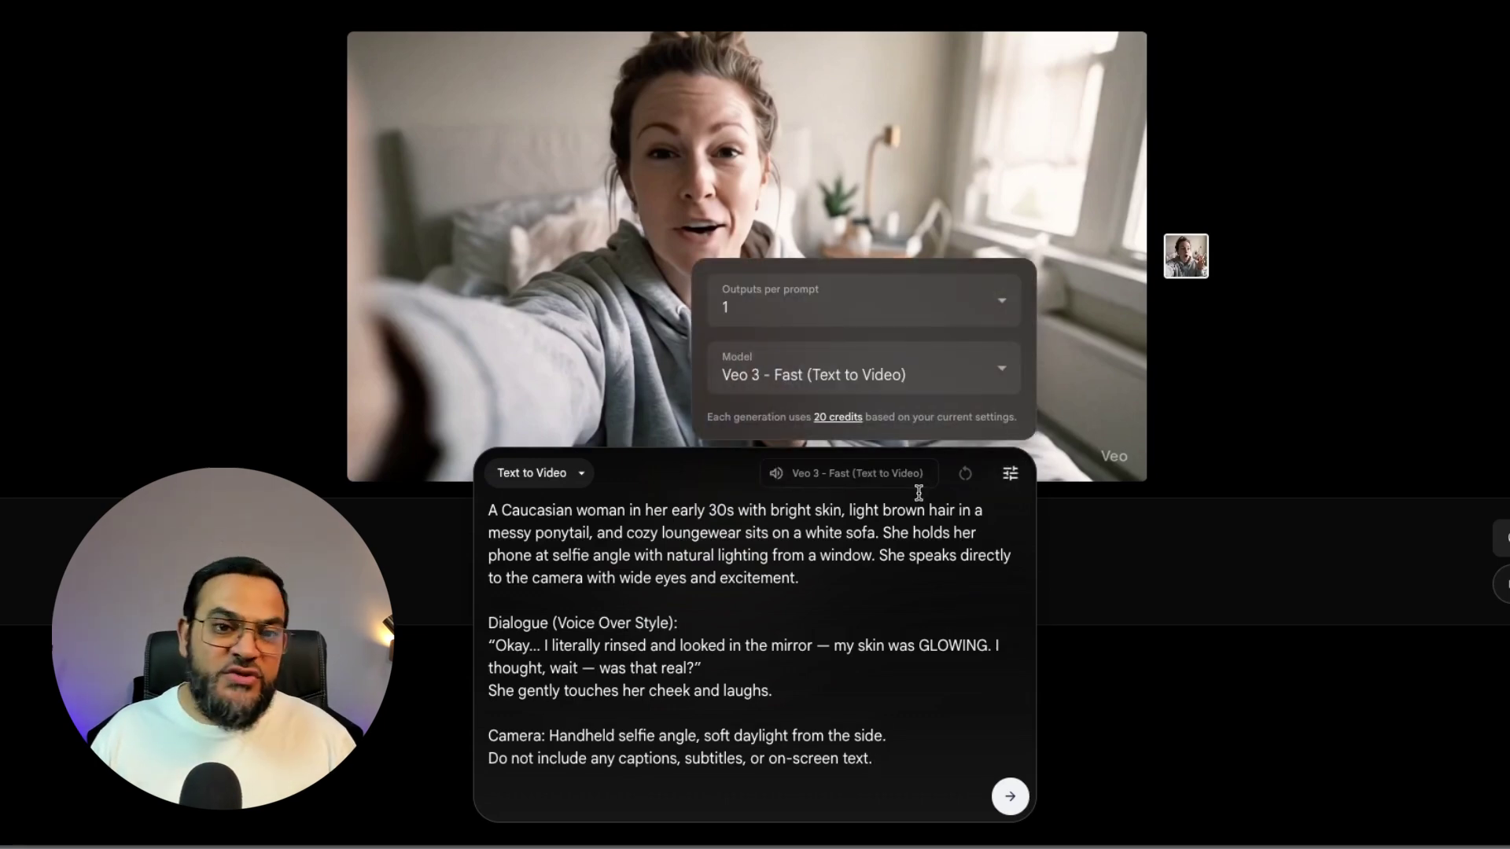
click(1008, 797)
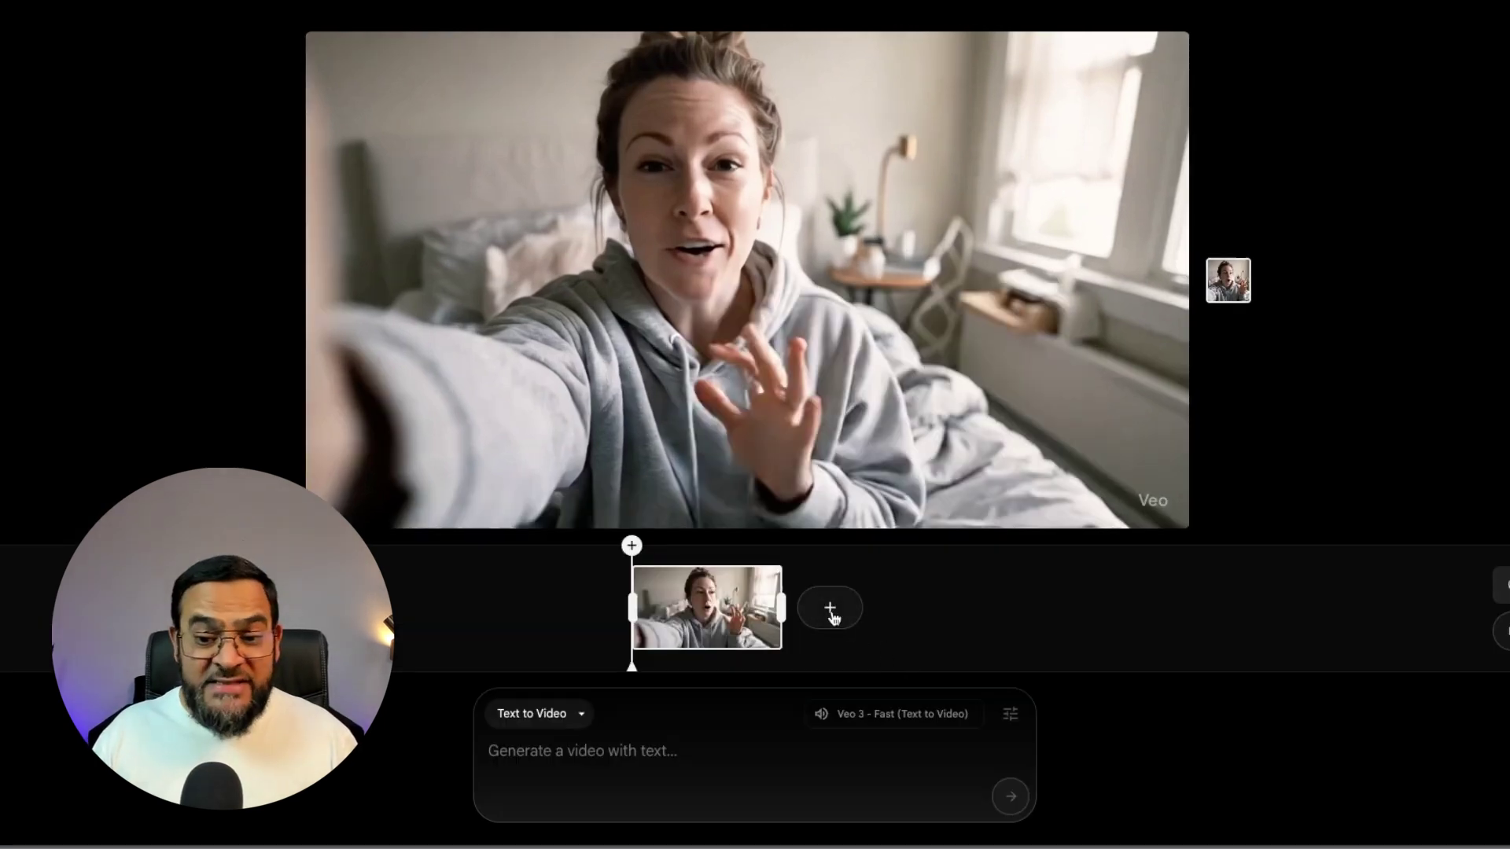
- Put the Scene 1 clip into Extend mode, ready for the next-shot prompt
click(825, 609)
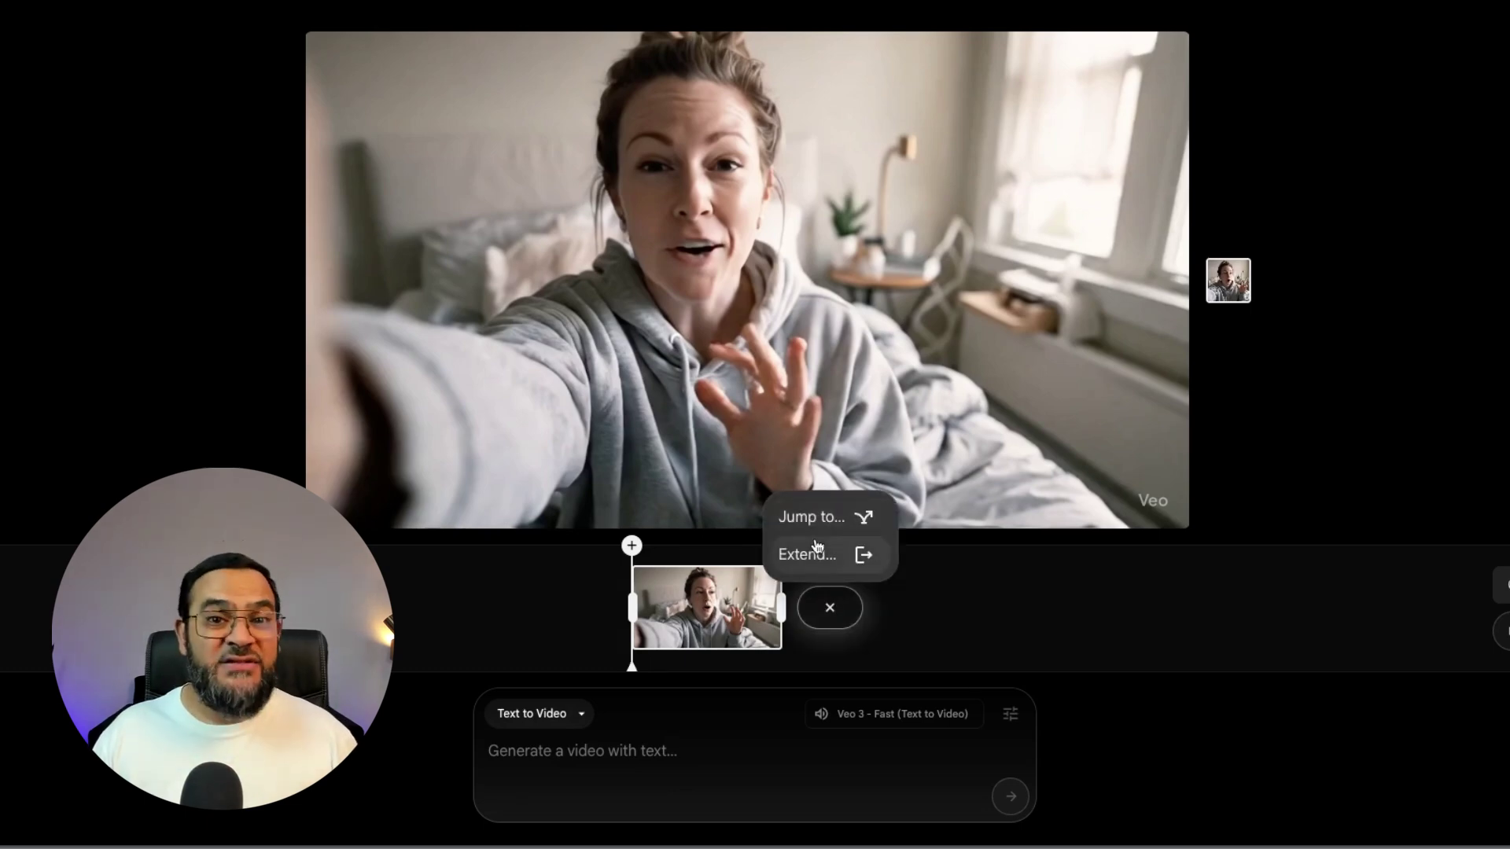
click(795, 554)
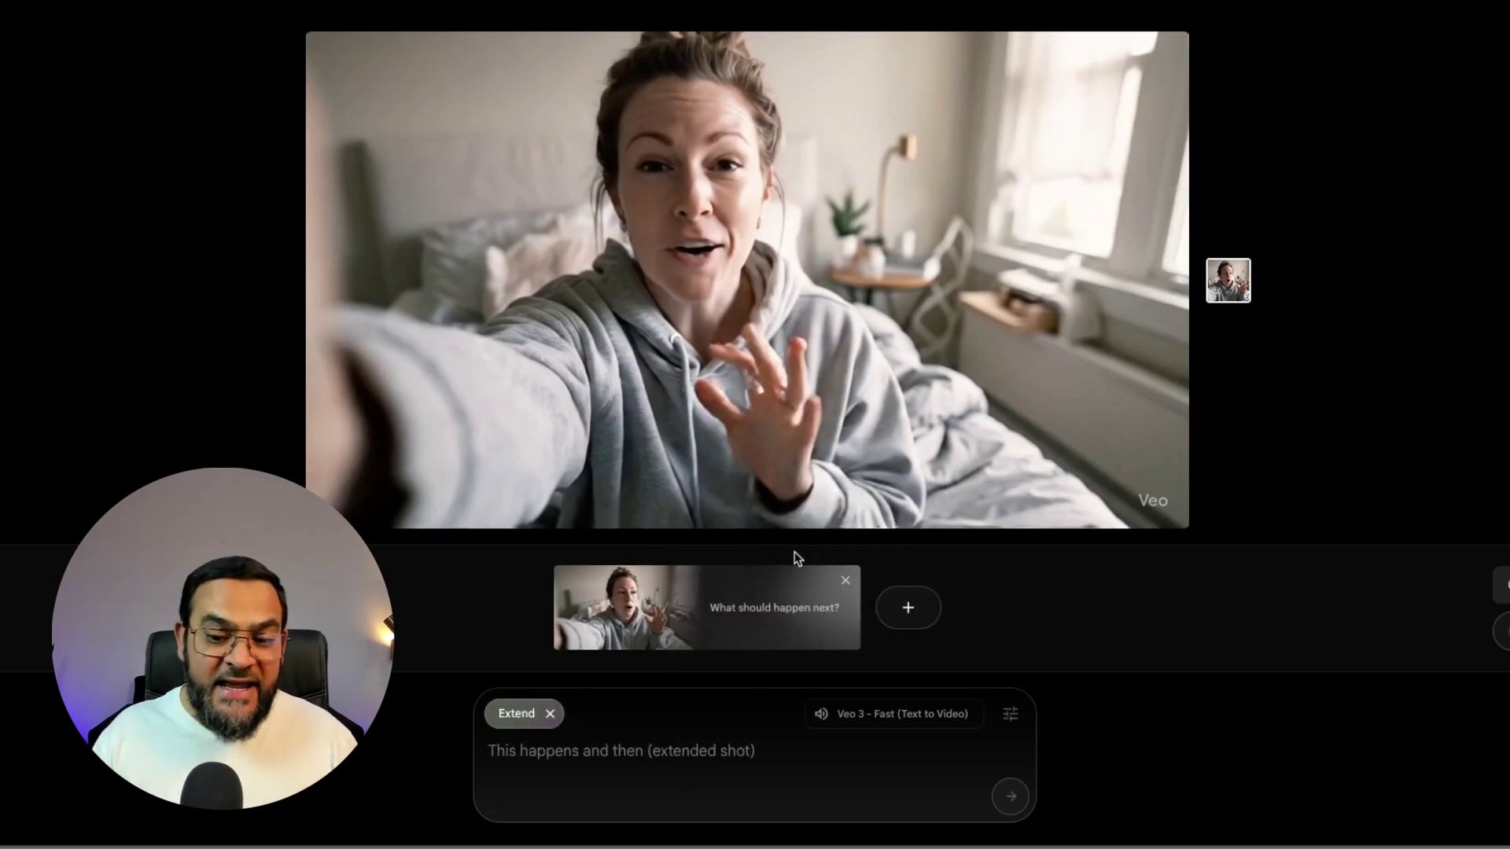
click(558, 758)
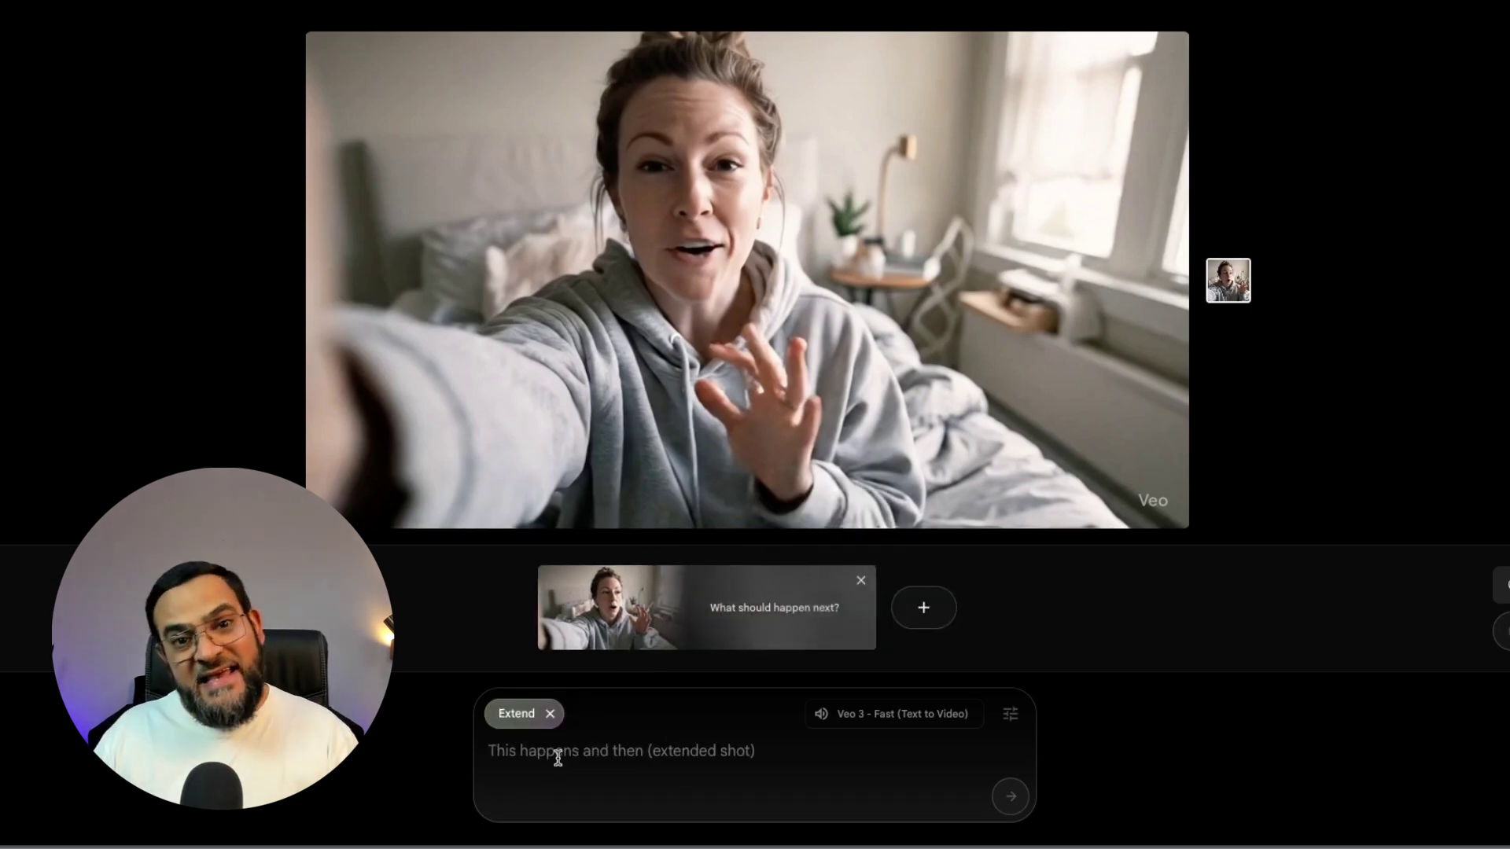